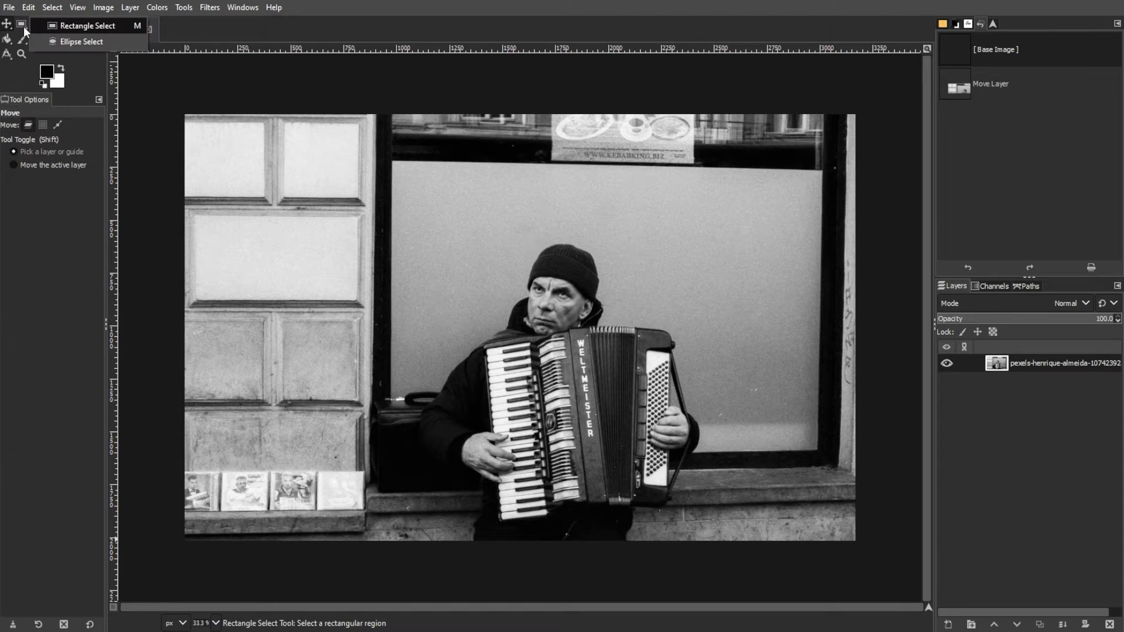
Draw a rectangular selection around the accordion player, then nudge its right and left edges outward.
key("r")
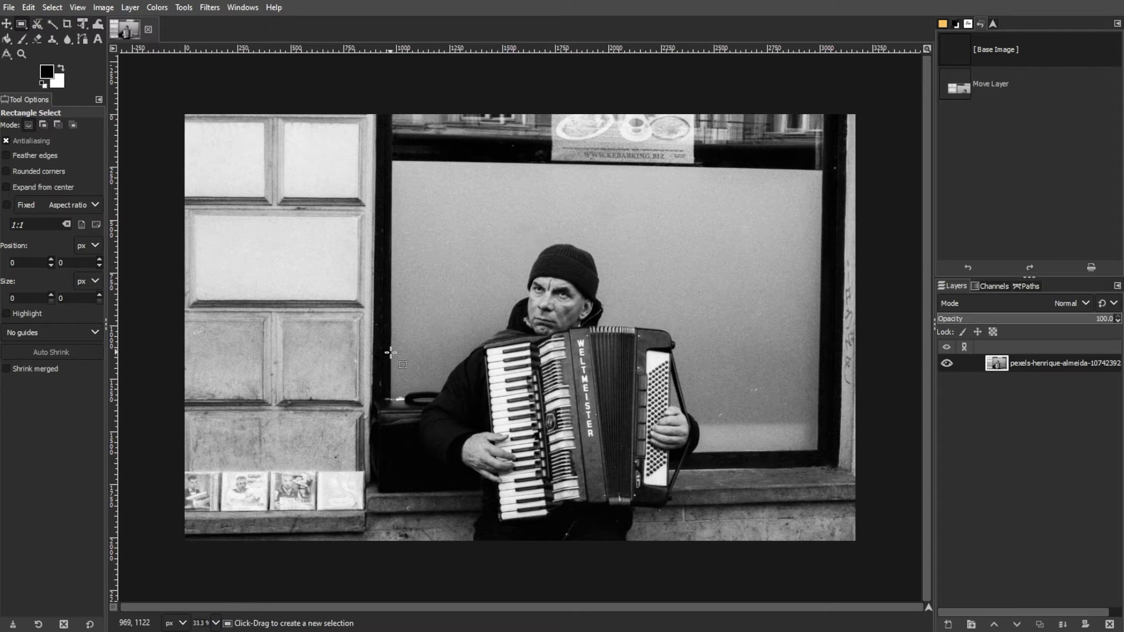
left_click_drag(379, 211, 751, 552)
mouse_move(720, 404)
left_mouse_down()
mouse_move(815, 399)
mouse_move(731, 398)
left_mouse_up()
mouse_move(380, 377)
left_mouse_down()
mouse_move(391, 378)
mouse_move(381, 379)
left_mouse_up()
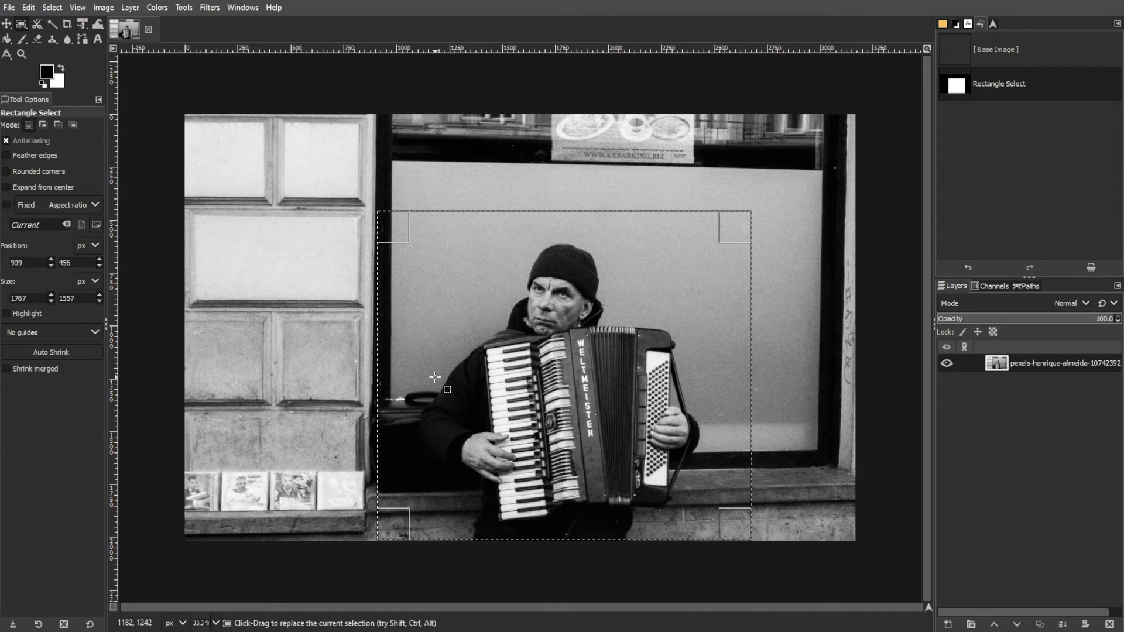
Float the selected accordion player, move it up and left, and commit the move.
key("ctrl+alt")
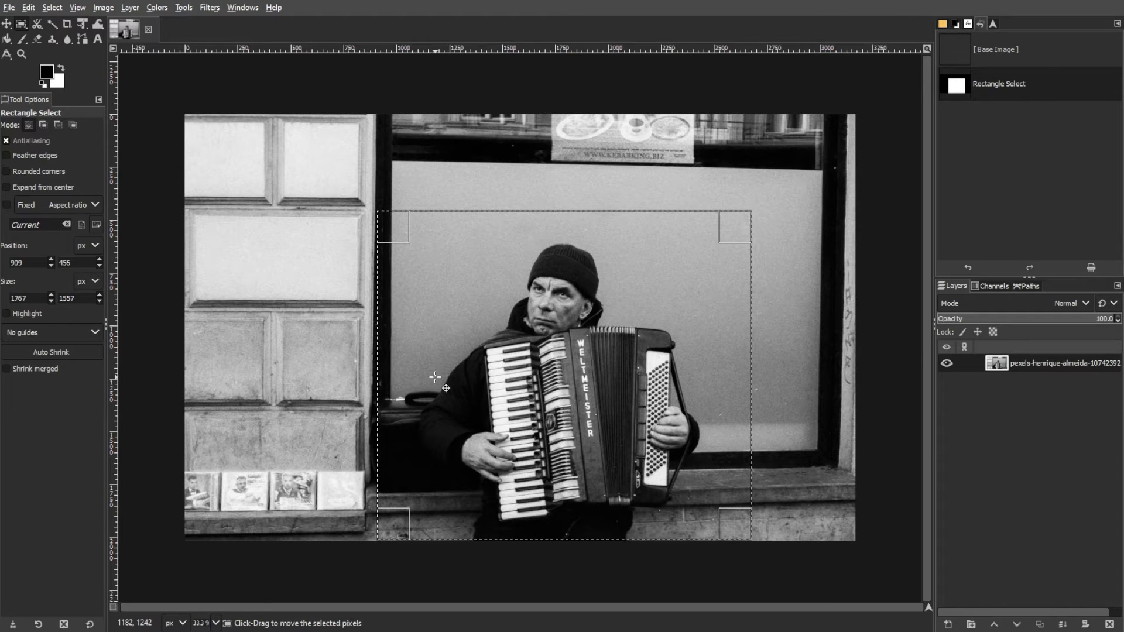
left_click_drag(506, 372, 413, 309)
left_click(476, 411)
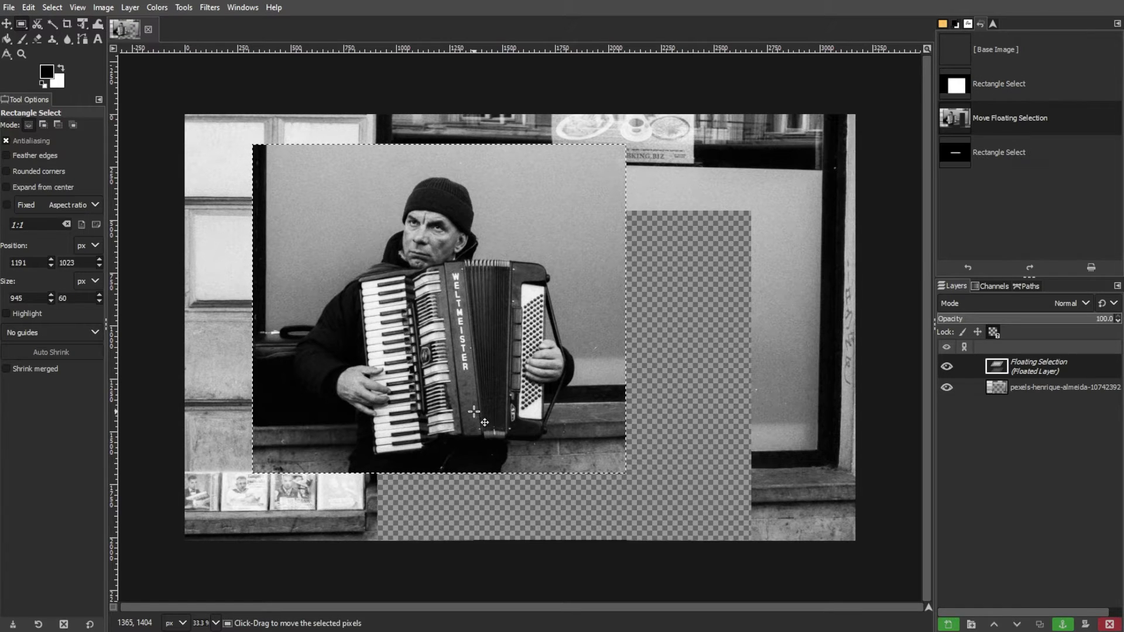
left_click(52, 7)
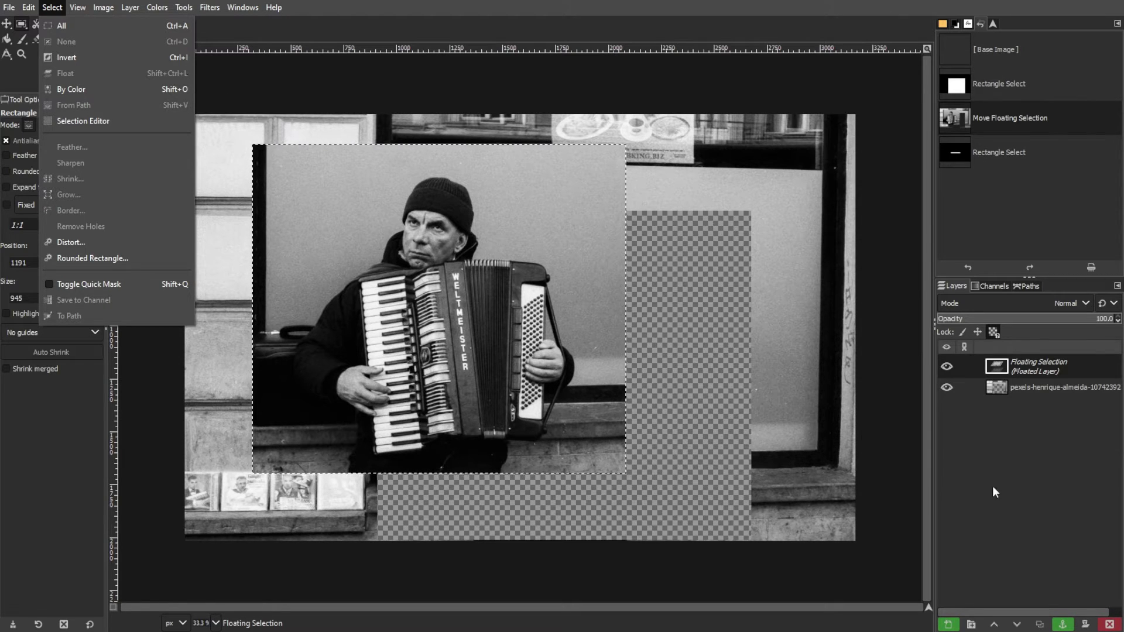
Anchor the floating accordion-player piece onto the photo with Layer > Anchor Layer.
key("Escape")
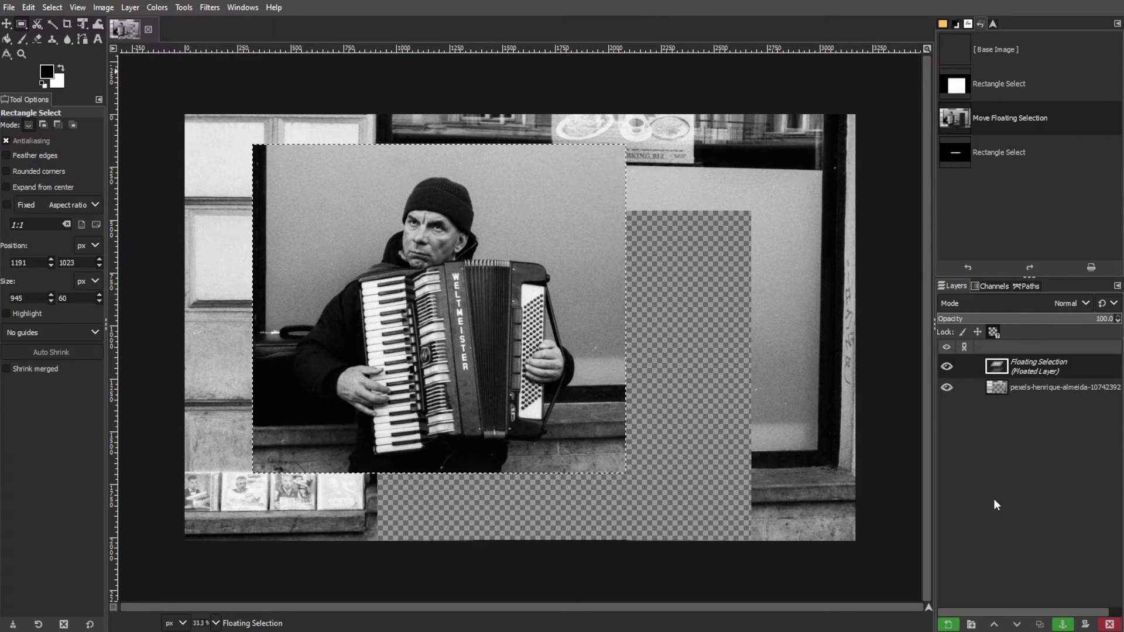
left_click(131, 10)
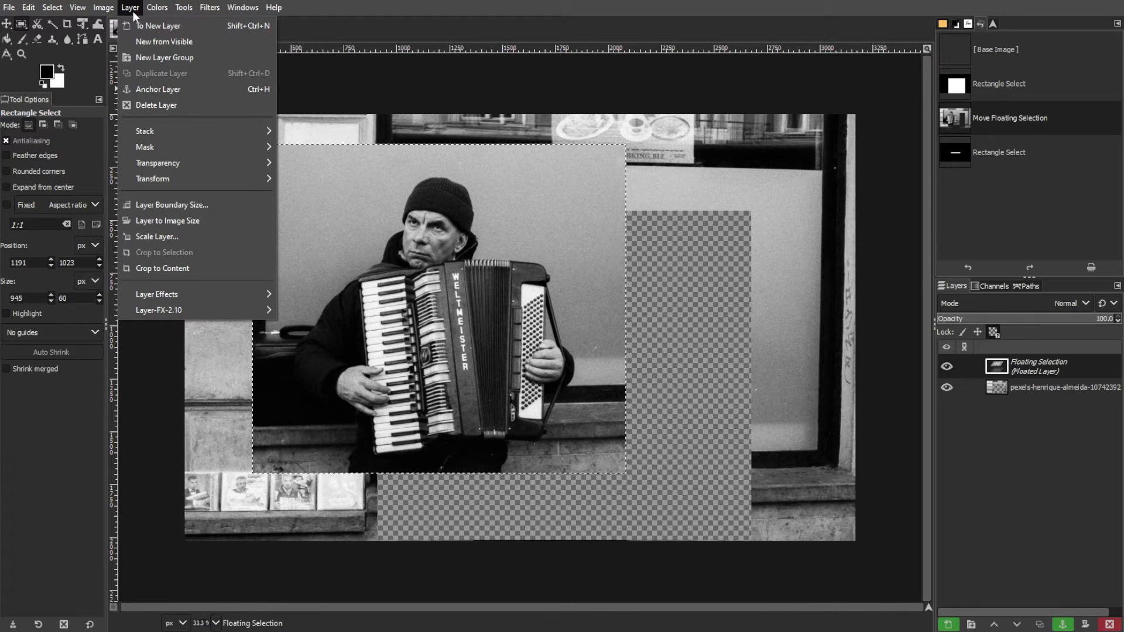
left_click(233, 92)
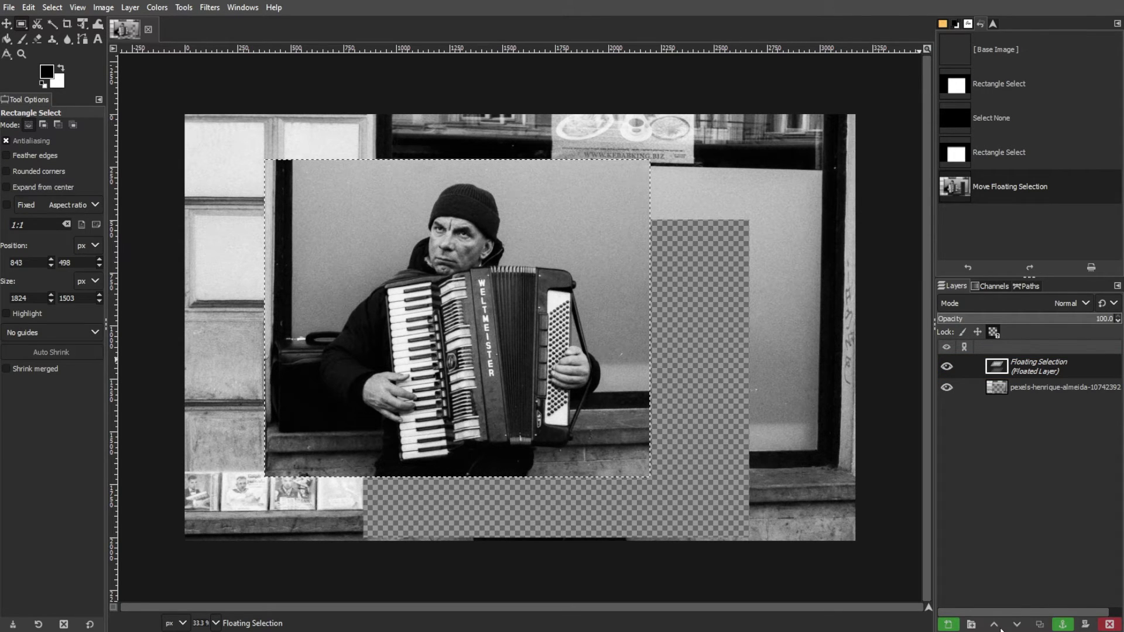
left_click(946, 624)
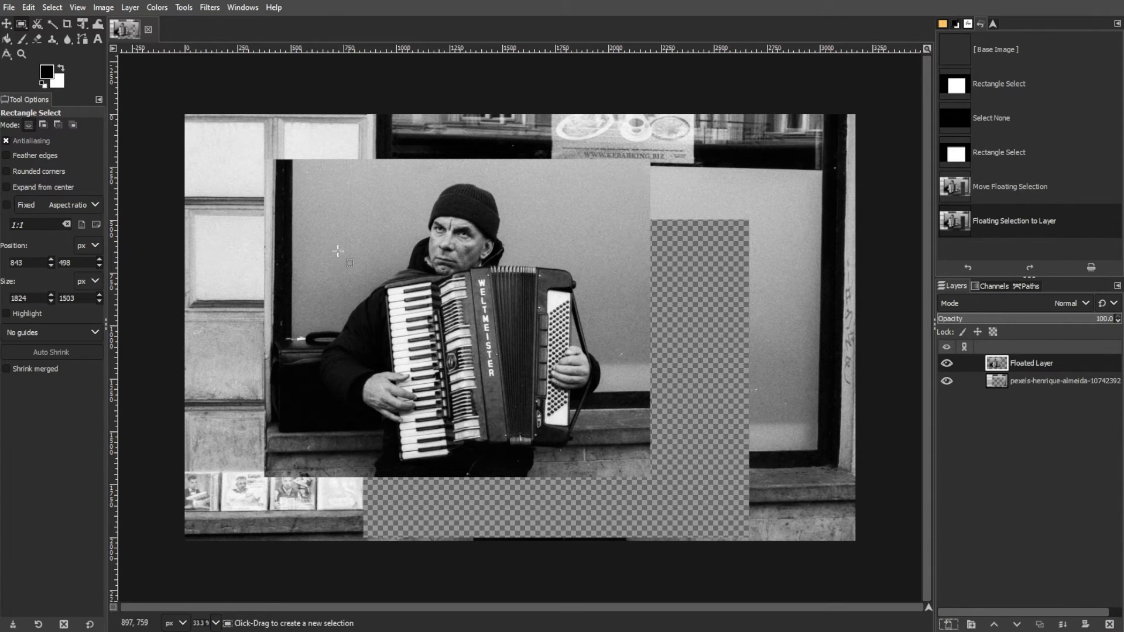
key("m")
left_click_drag(528, 315, 678, 353)
left_click_drag(581, 333, 410, 267)
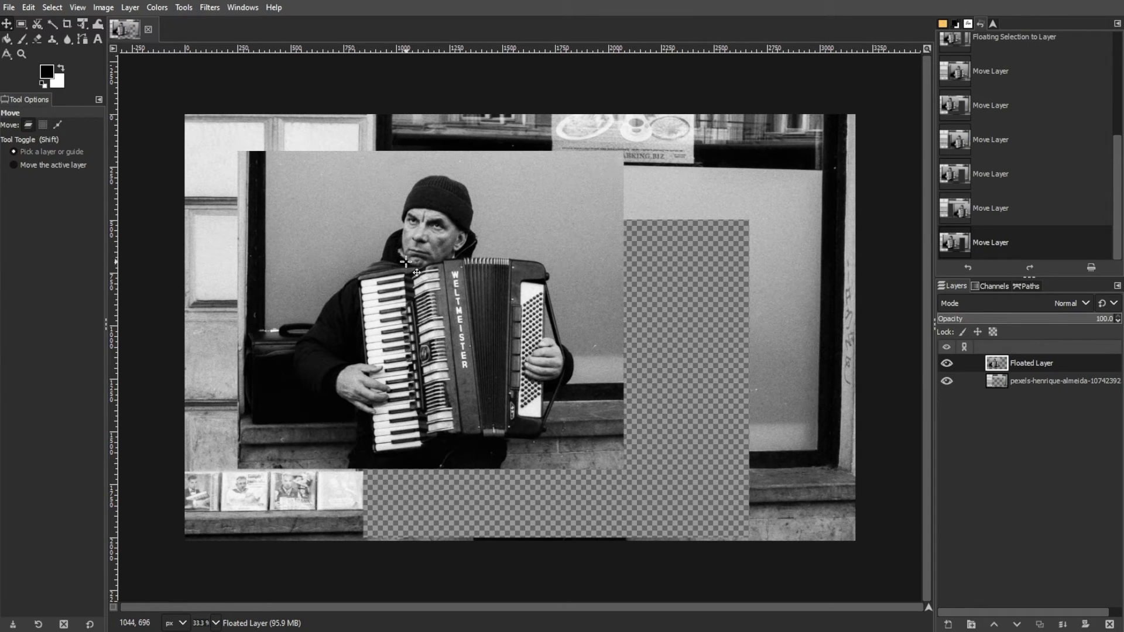
left_click_drag(451, 220, 504, 237)
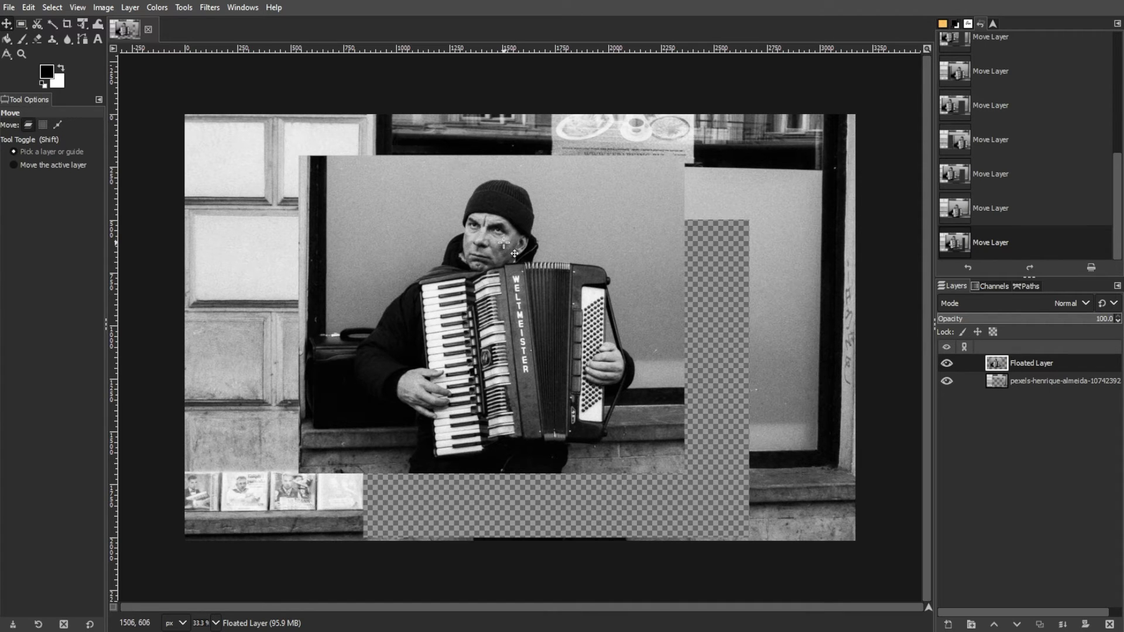
key("ctrl+z")
key("ctrl+z")
key("ctrl+z")
key("ctrl+z")
key("ctrl+z")
key("ctrl+z")
key("ctrl+z")
key("ctrl+z")
key("ctrl+z")
key("ctrl+z")
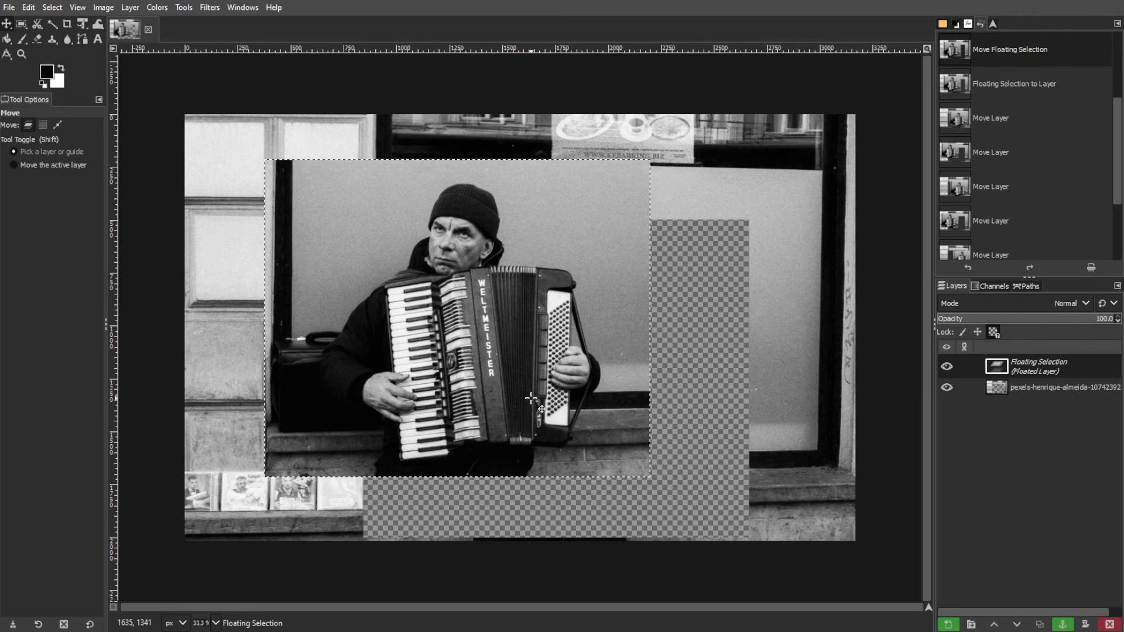
Try tilting with the 3D Transform tool, then select a fresh rectangle around the accordion player.
left_click(183, 8)
mouse_move(197, 59)
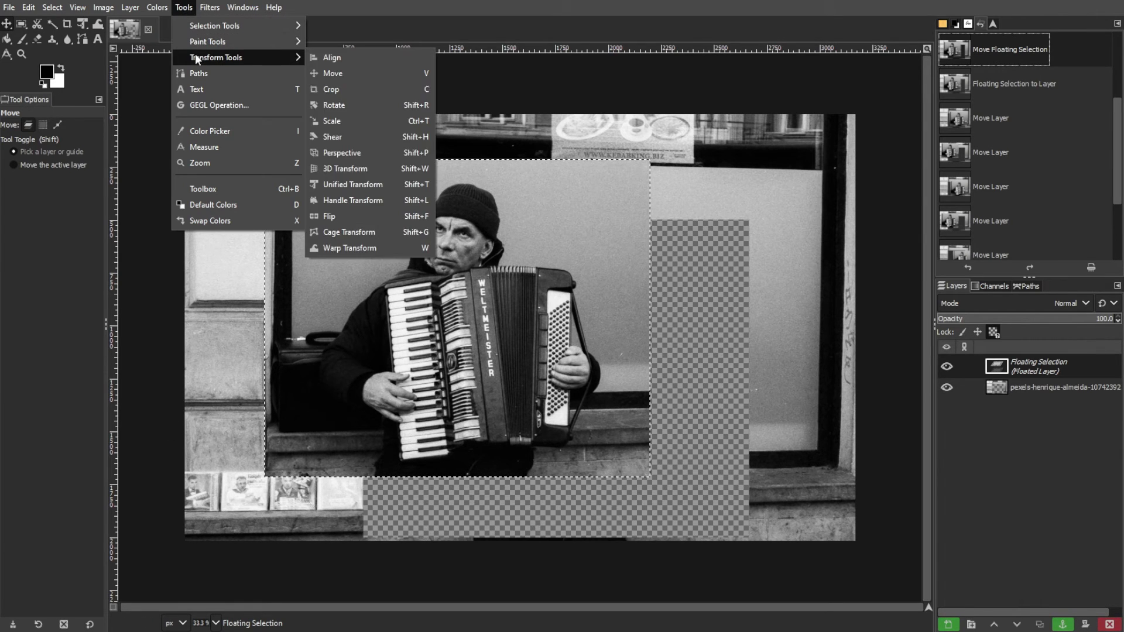
left_click(368, 168)
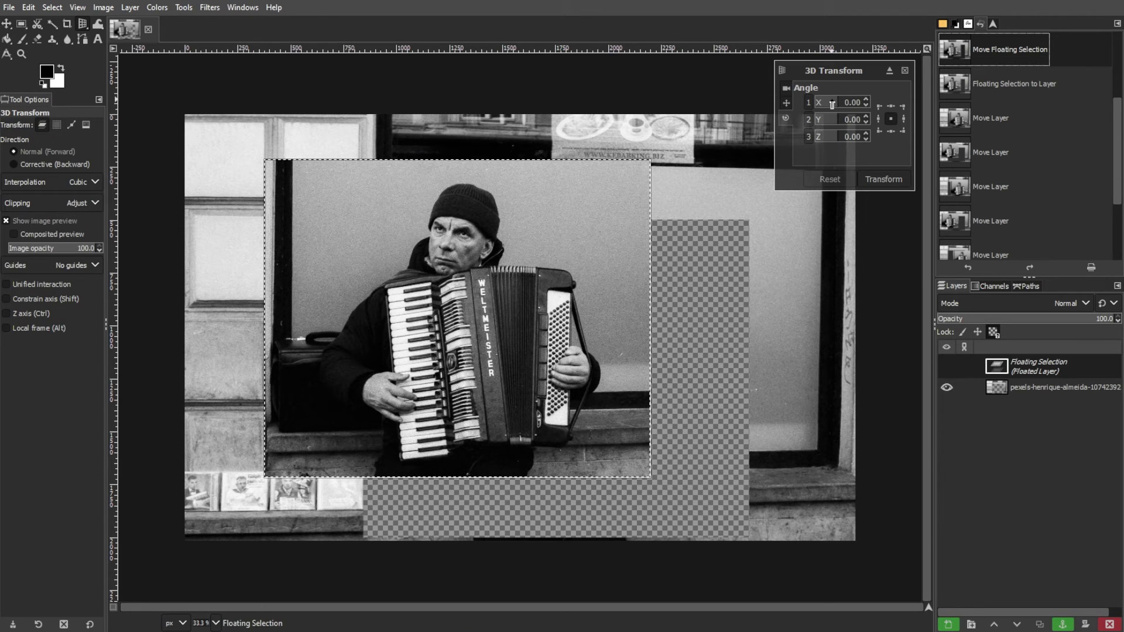
left_click(854, 105)
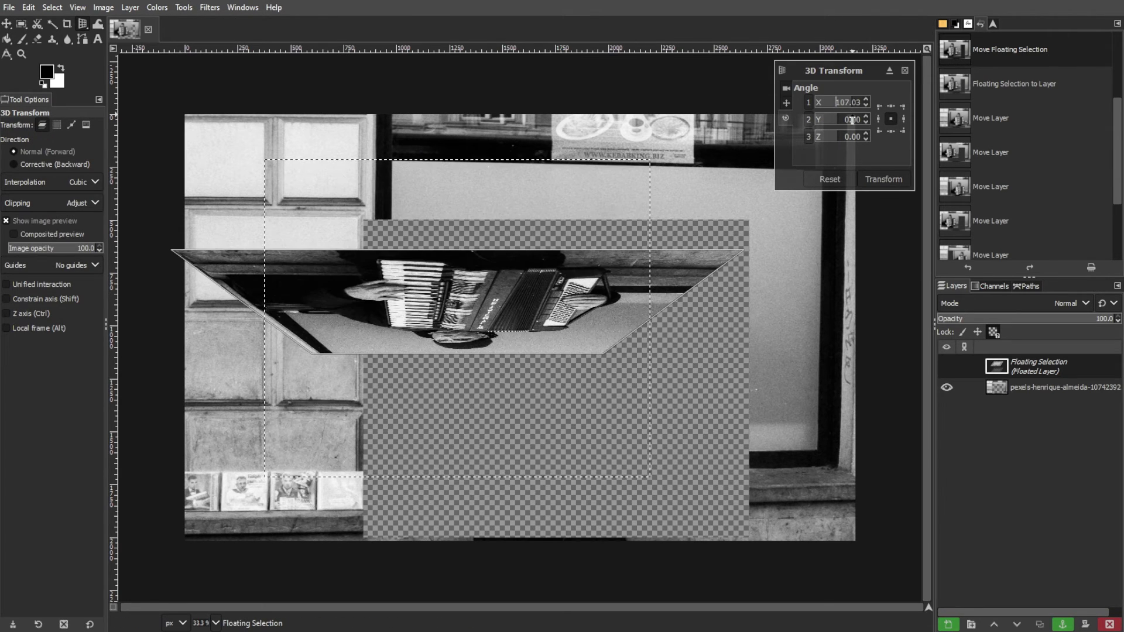
left_click_drag(852, 120, 820, 136)
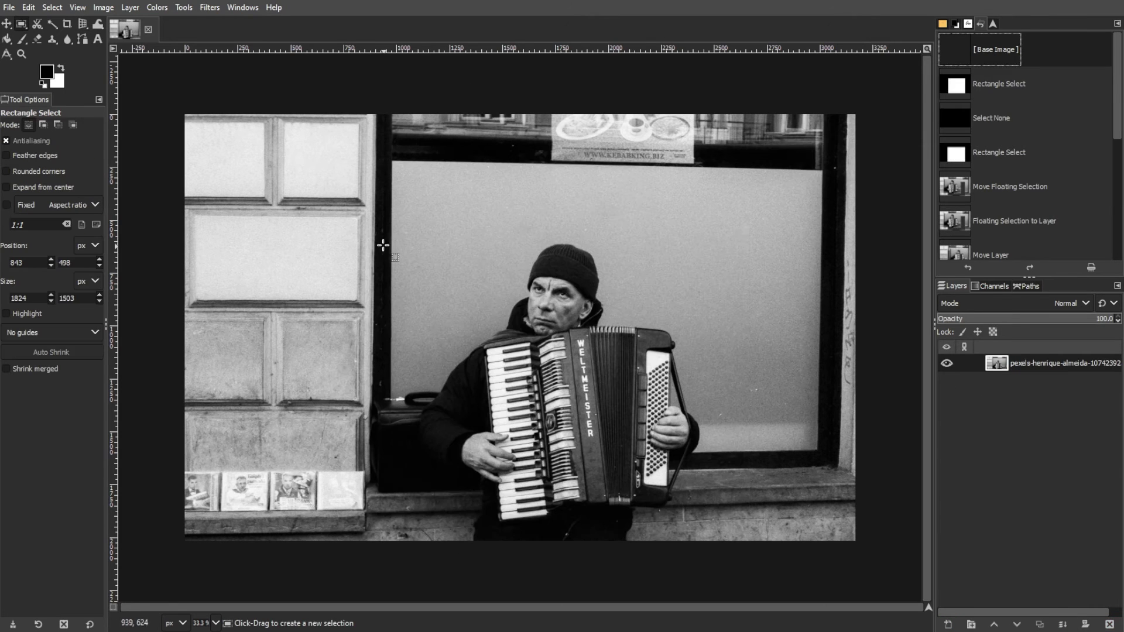
left_click_drag(382, 241, 756, 544)
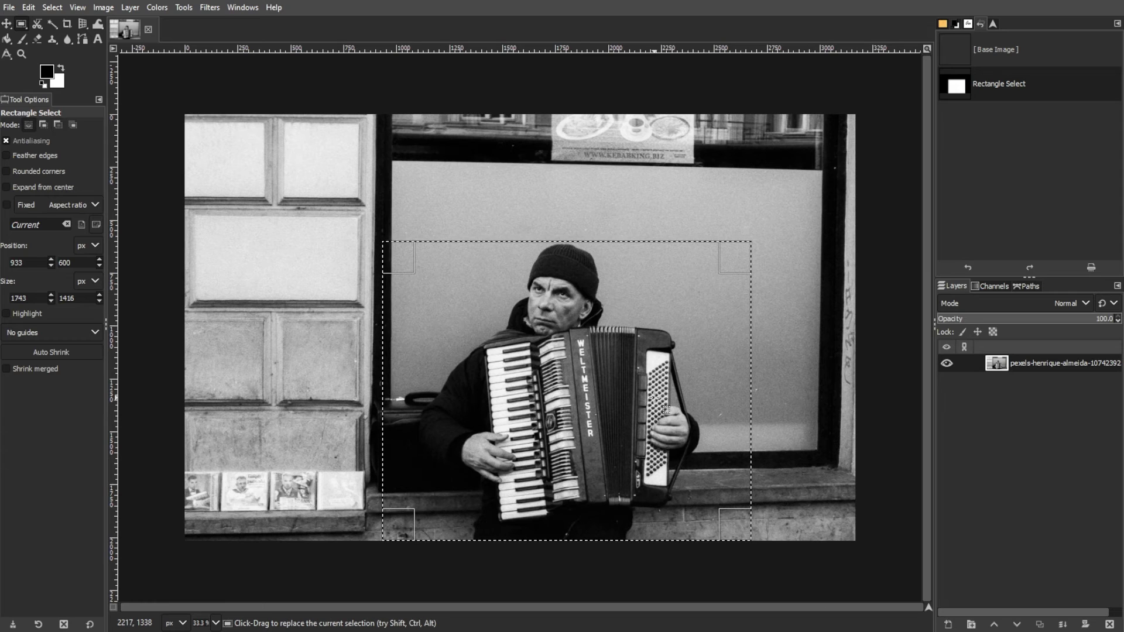
Copy the selection, deselect, add a transparent layer 'New Layer from Selection', and paste.
key("ctrl+c")
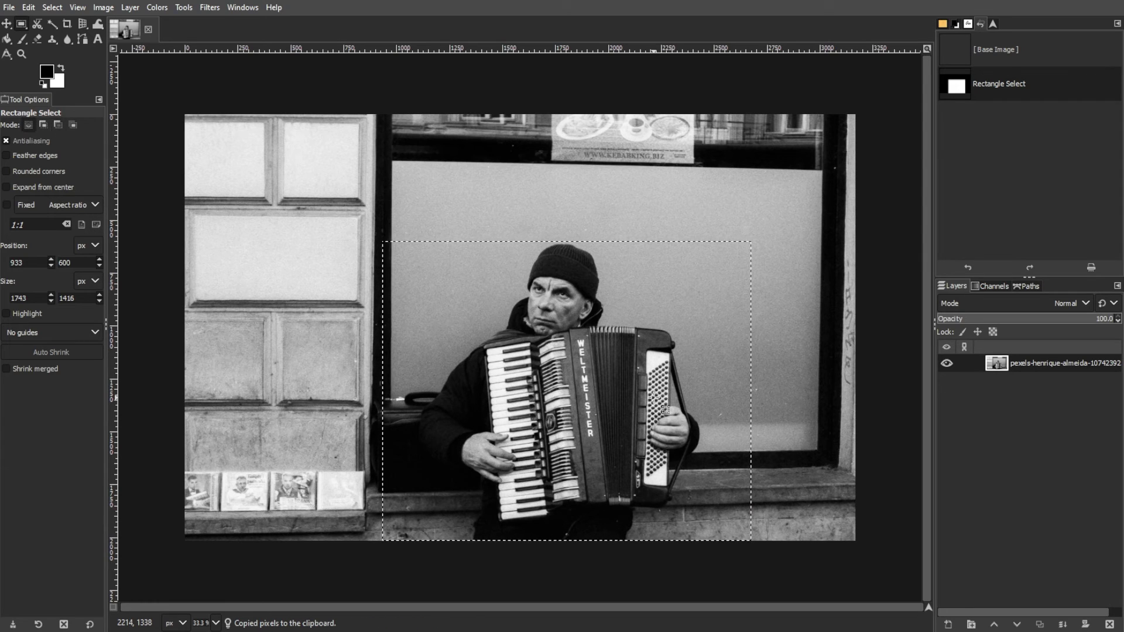
key("ctrl+shift+a")
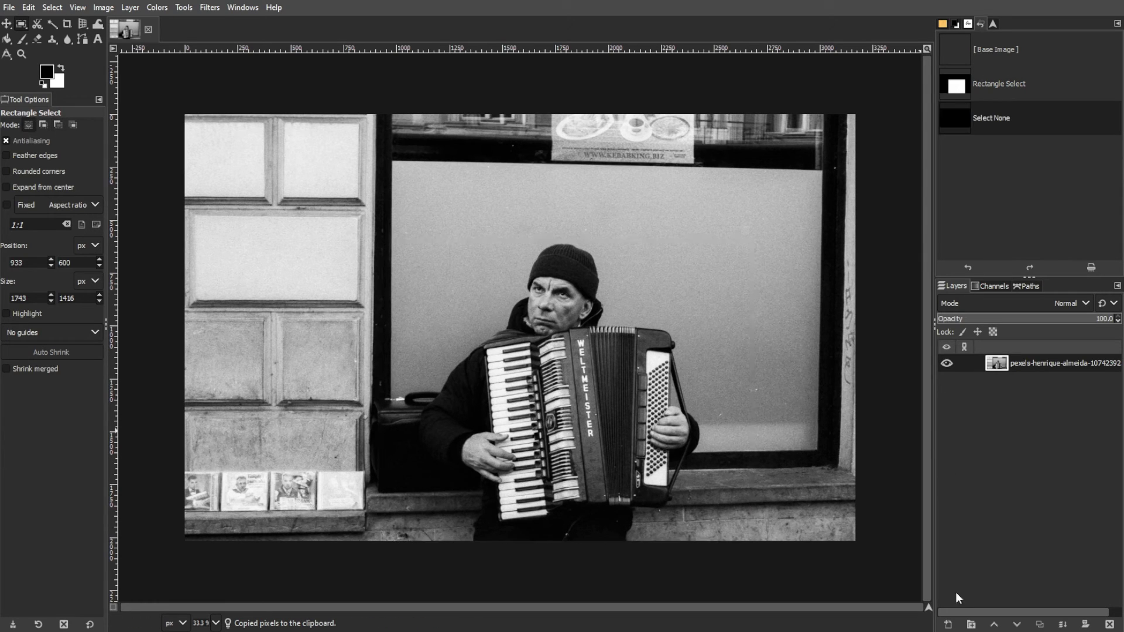
left_click(948, 624)
left_click(710, 387)
left_click(764, 159)
left_click_drag(765, 160, 627, 160)
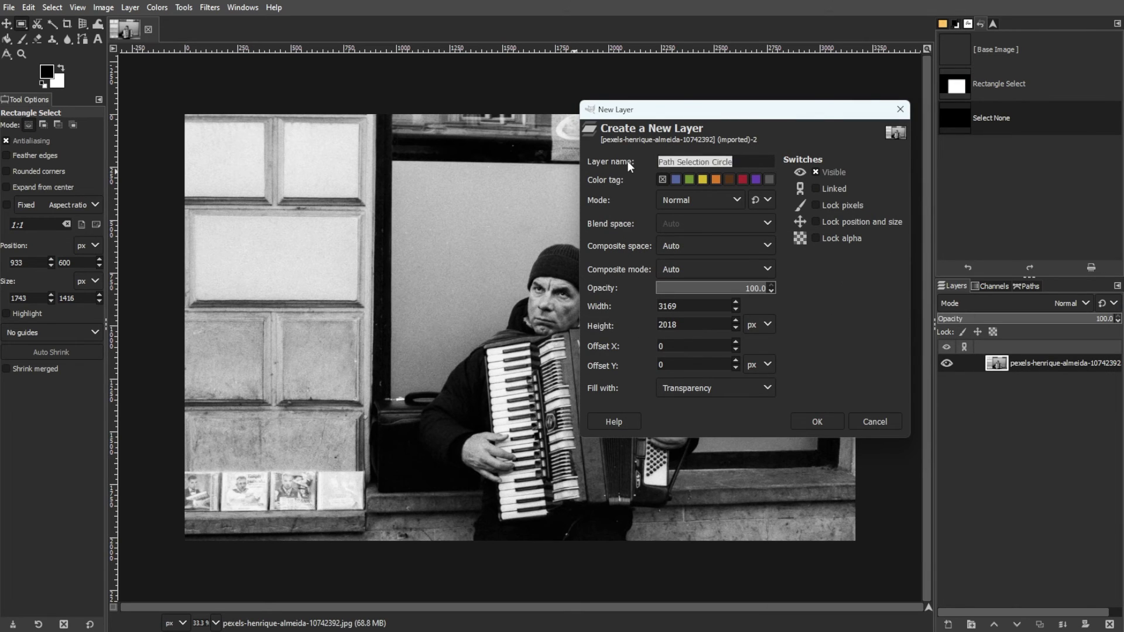
type("New Layer from Selec")
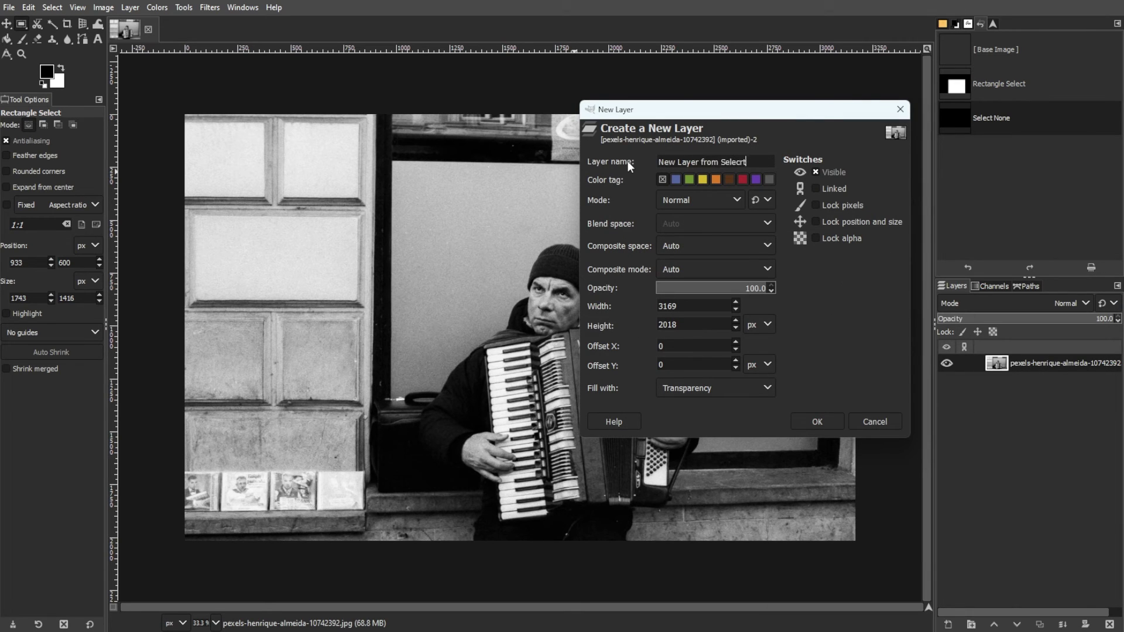
type("tion")
key("Return")
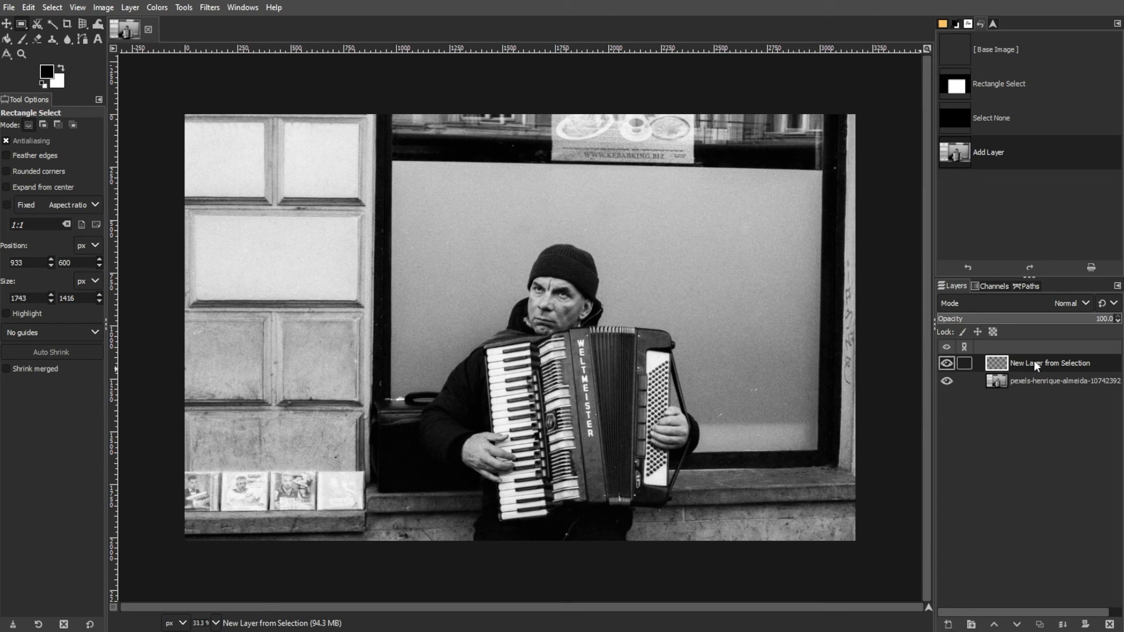
key("ctrl+v")
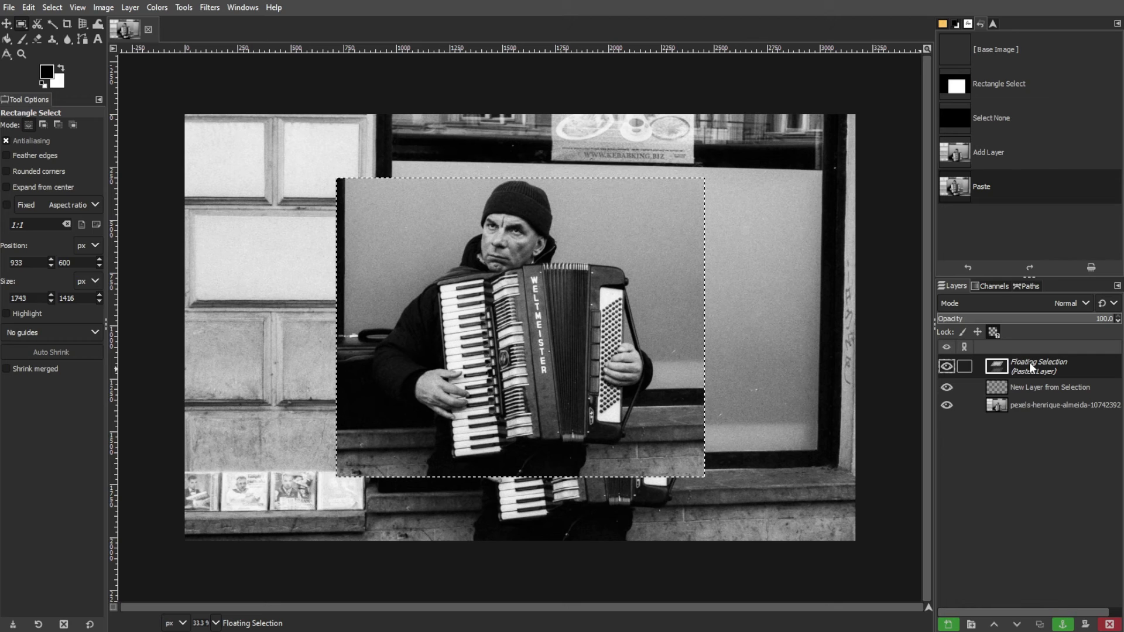
Turn the pasted accordion player into its own Pasted Layer and move it up-left.
left_click(948, 625)
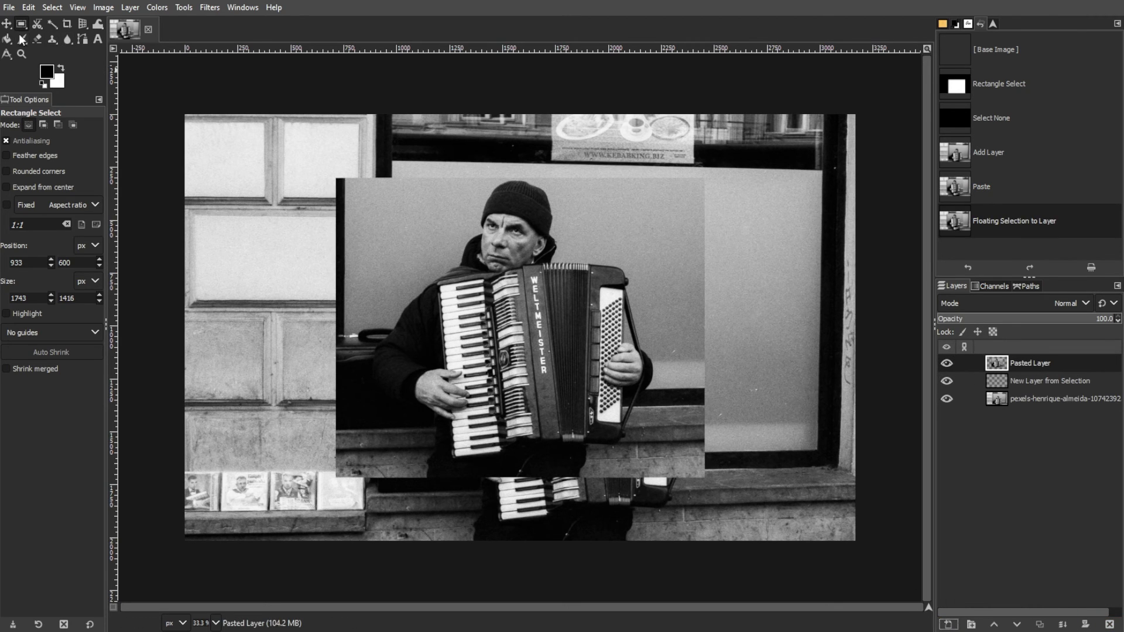
left_click(7, 24)
left_click_drag(549, 308, 467, 296)
Delete the empty New Layer from Selection and make Pasted Layer active again.
left_click(1088, 379)
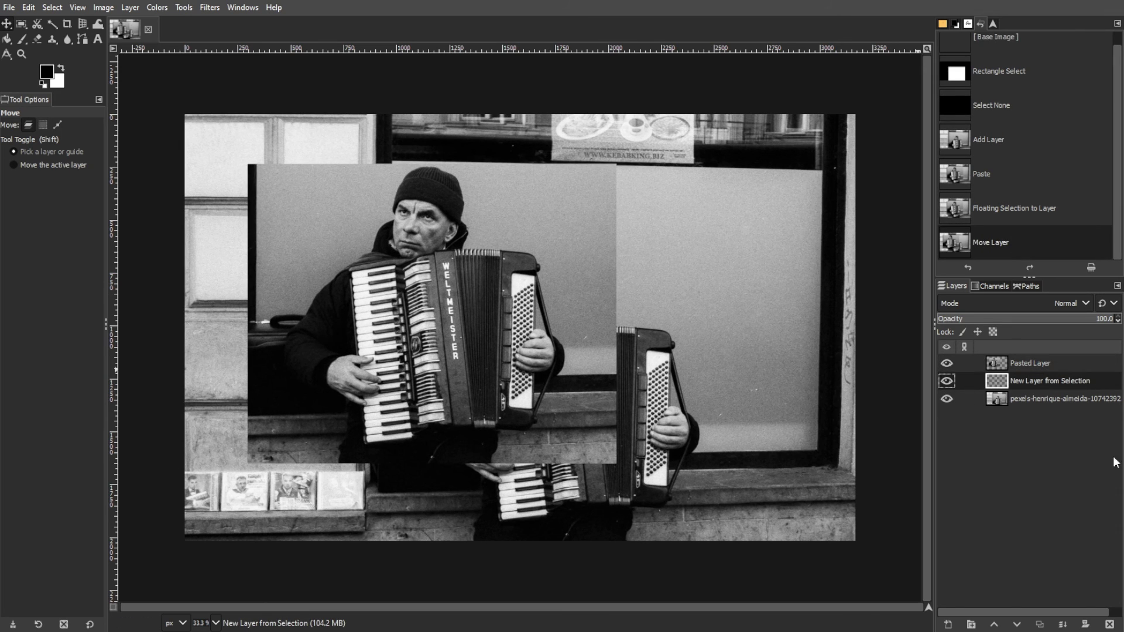
left_click(1110, 624)
left_click(1030, 363)
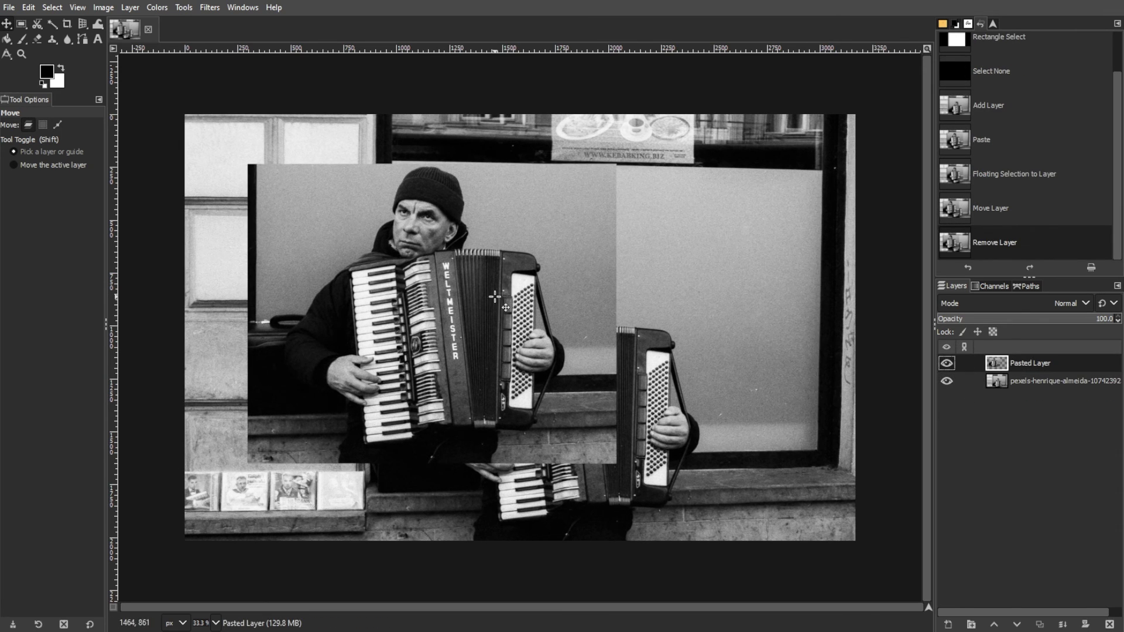